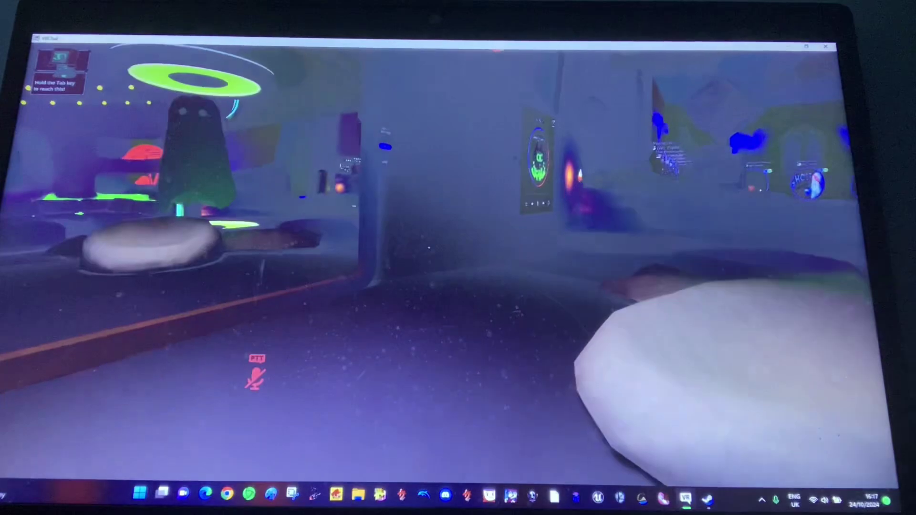
# - Search worlds for 'Mario' and add Super Mario Bros: VR to the first favorites list
pyautogui.press('Escape')
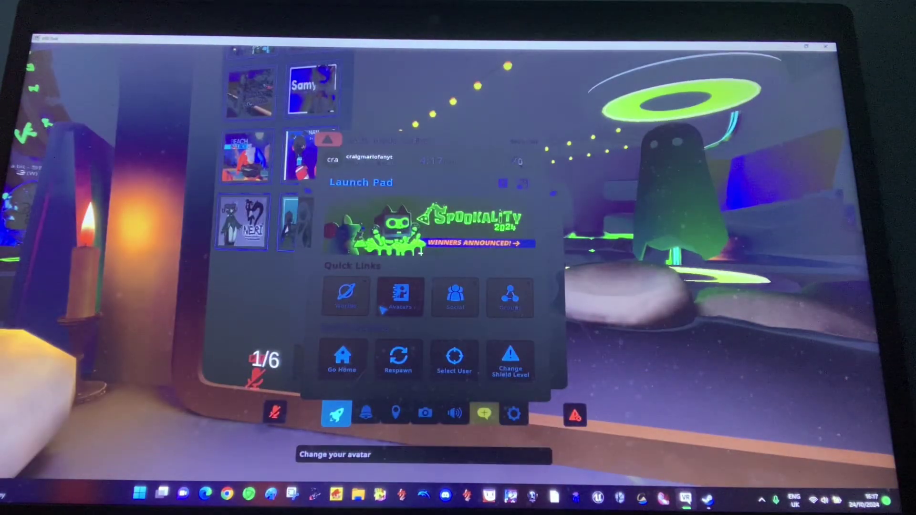
pyautogui.click(346, 295)
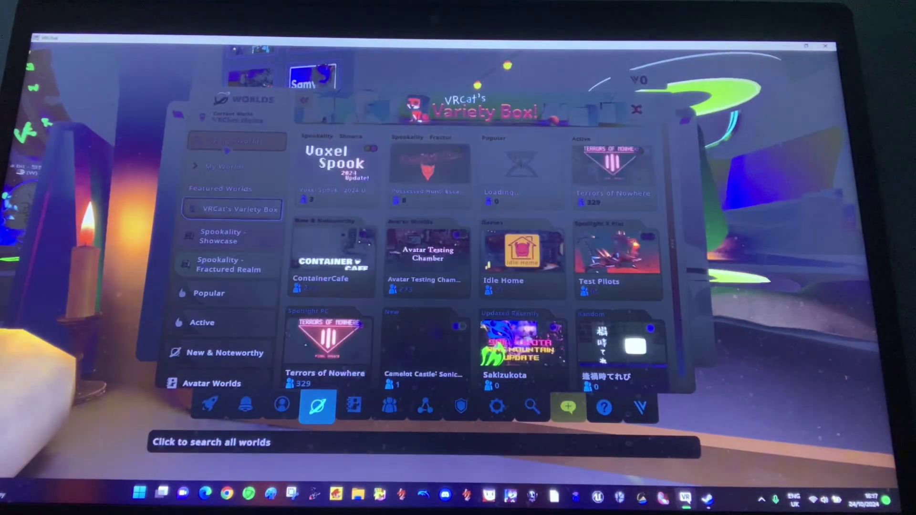
pyautogui.click(531, 408)
pyautogui.write('Mario')
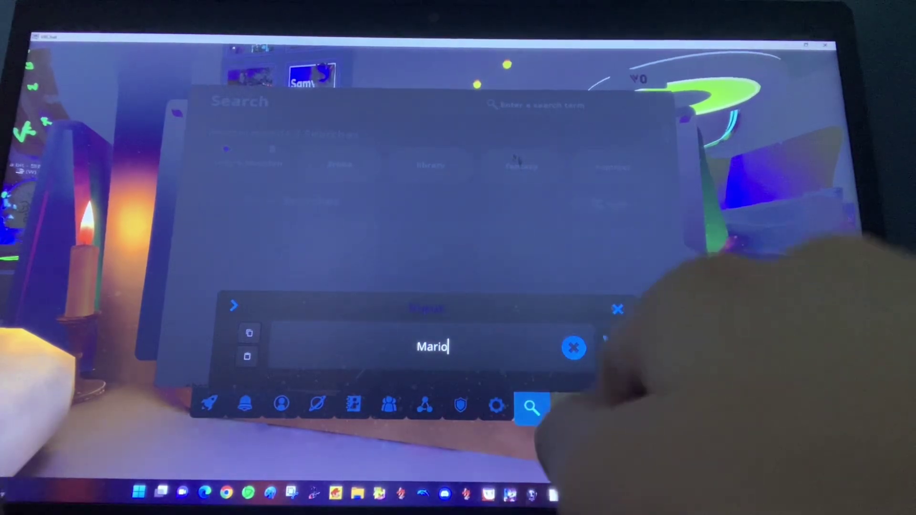
pyautogui.press('Return')
pyautogui.scroll(-3, 429, 286)
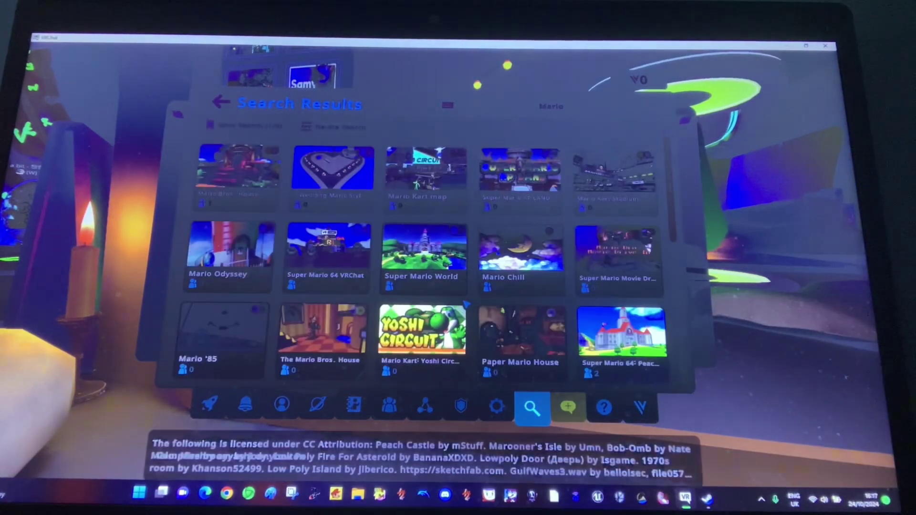
pyautogui.scroll(-3, 430, 286)
pyautogui.scroll(-3, 430, 287)
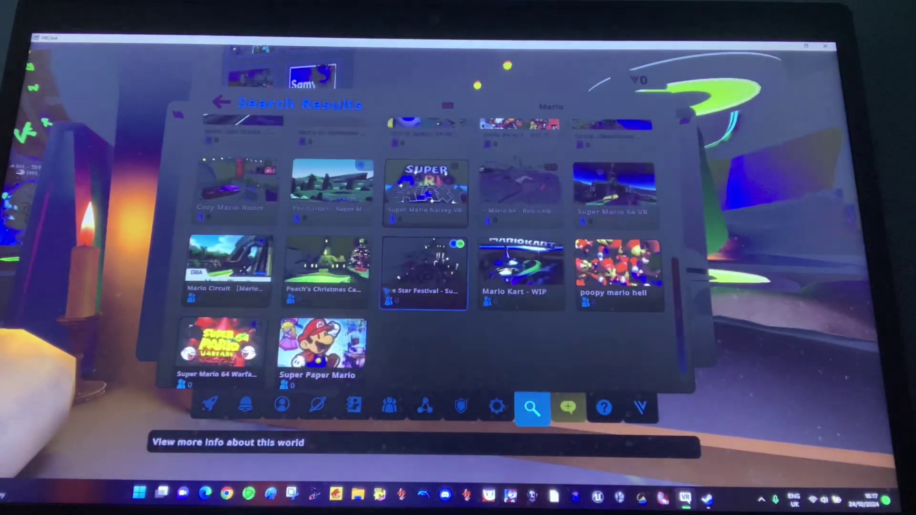
pyautogui.scroll(-3, 429, 287)
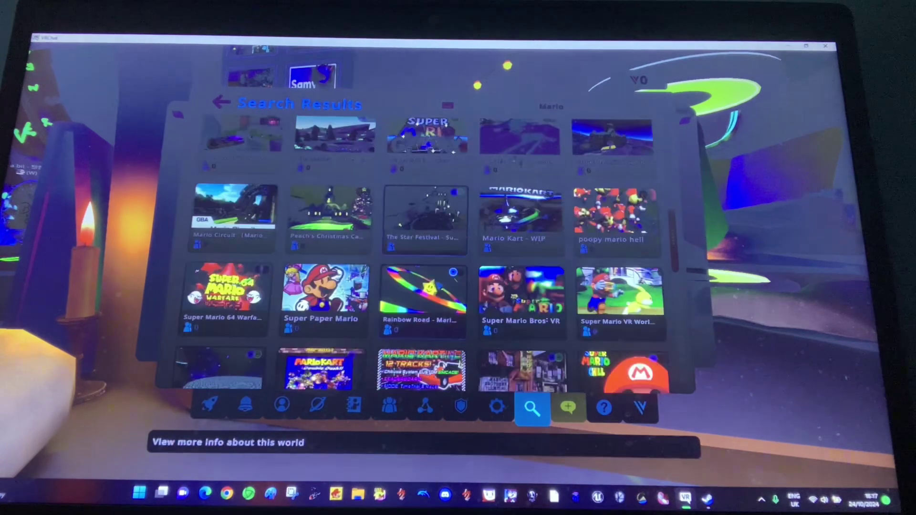
pyautogui.scroll(-3, 430, 287)
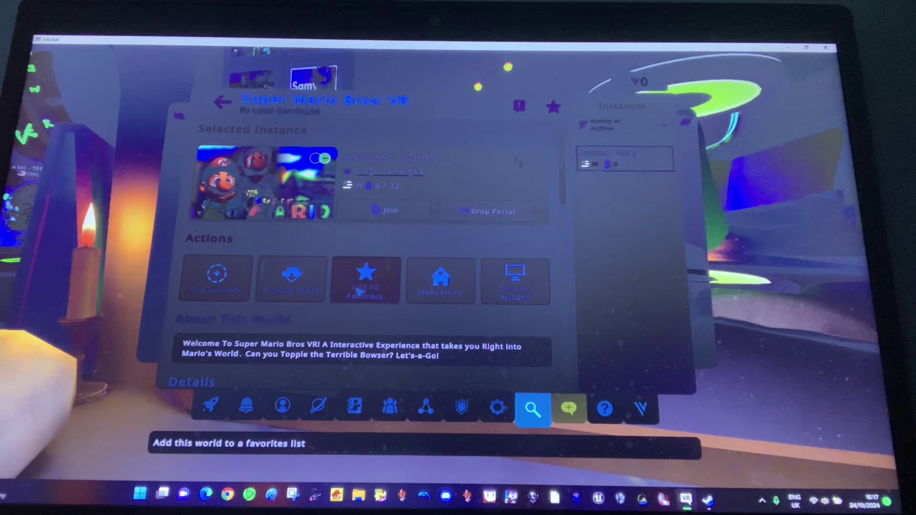
pyautogui.click(367, 280)
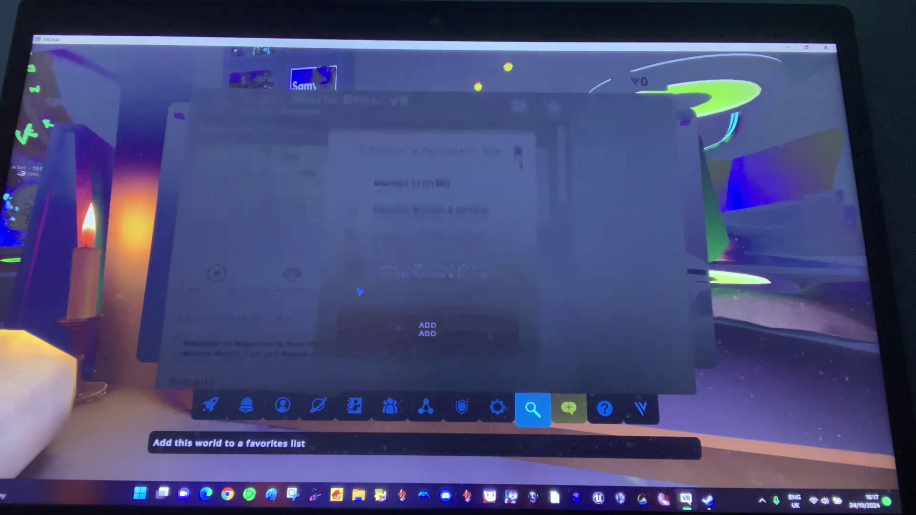
pyautogui.click(401, 326)
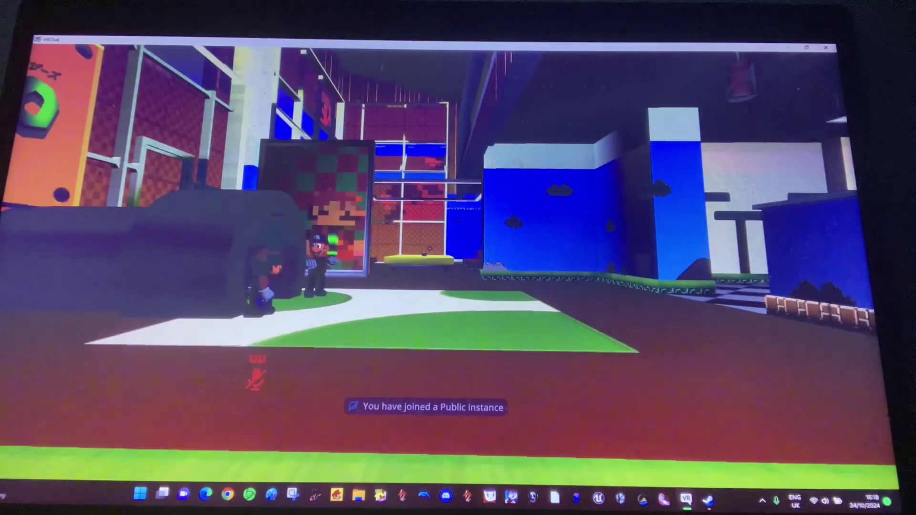
# - Look around the lobby, then climb the stairs toward the blue door
pyautogui.press('Right')
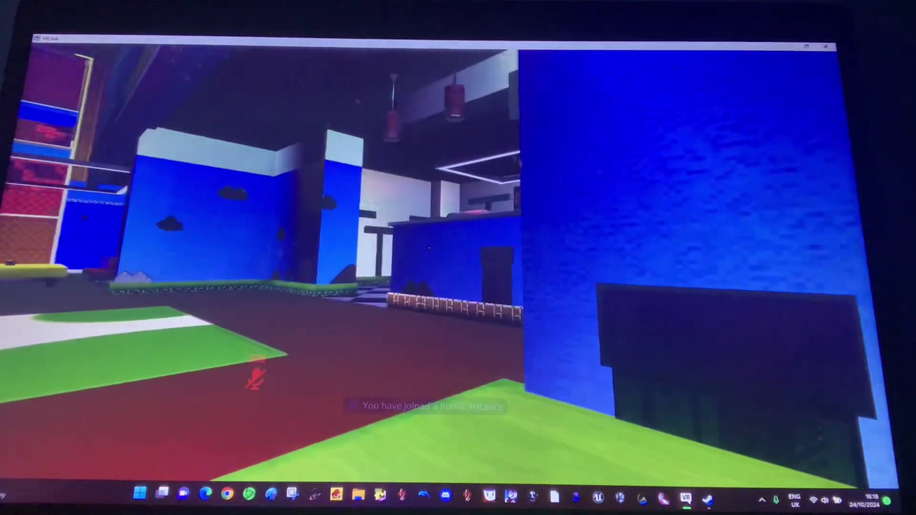
pyautogui.press('Right')
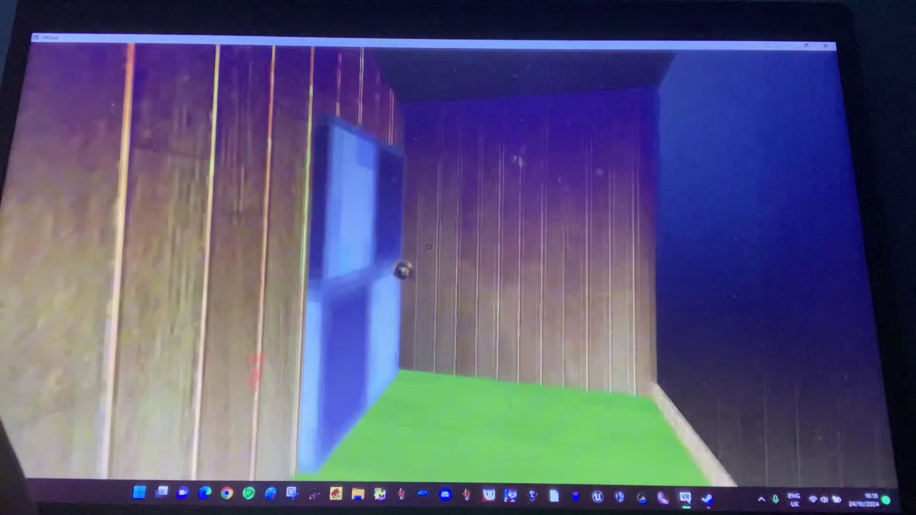
pyautogui.press('w')
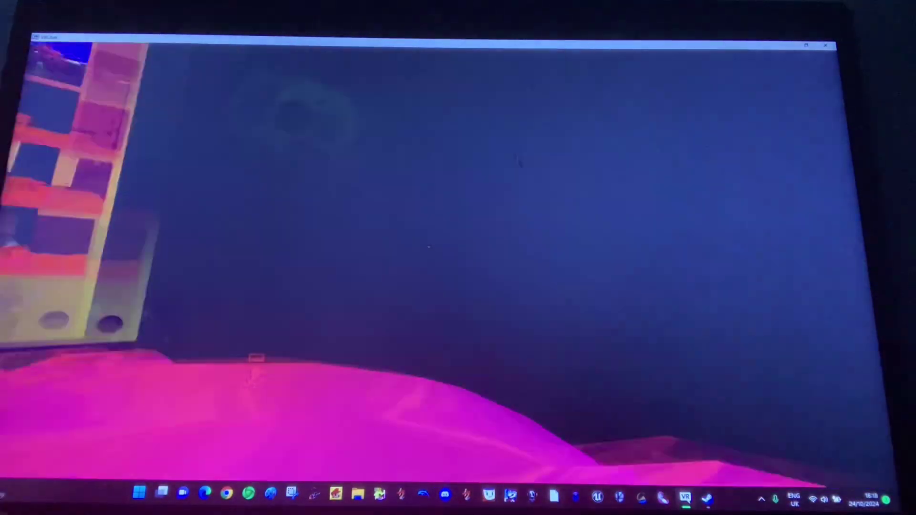
pyautogui.press('w')
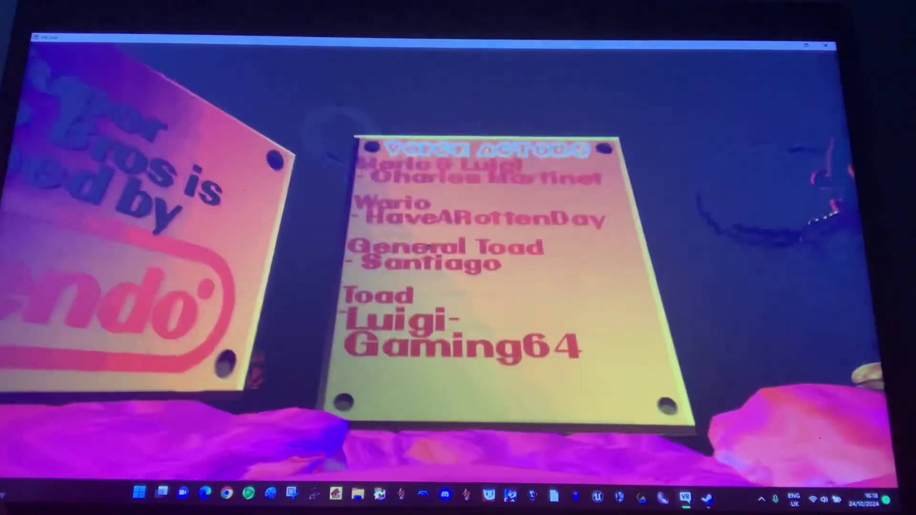
# - View the Nintendo ownership, Voice Actors and thank-you-for-playing credits boards
pyautogui.press('a')
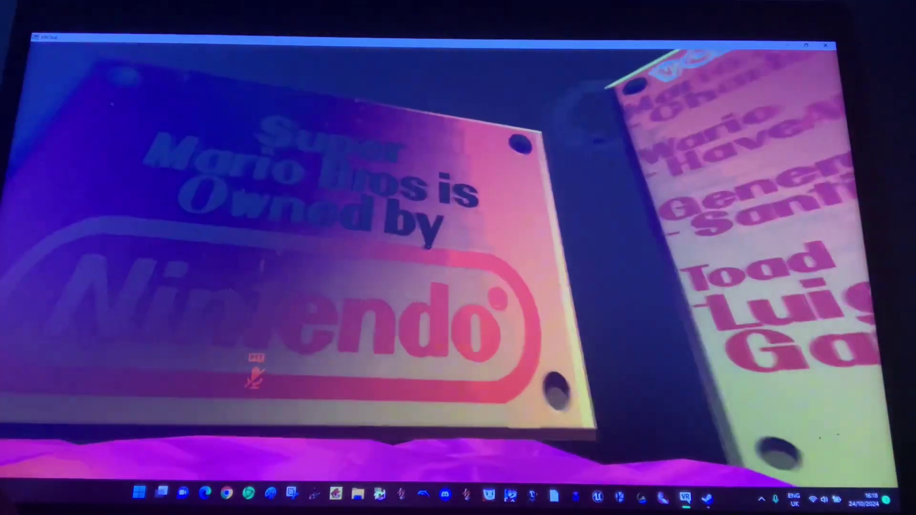
pyautogui.press('d')
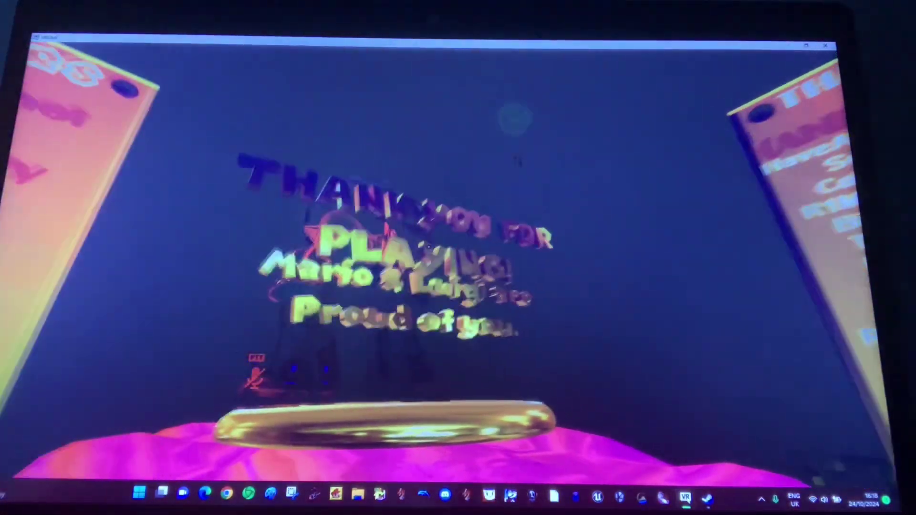
pyautogui.press('d')
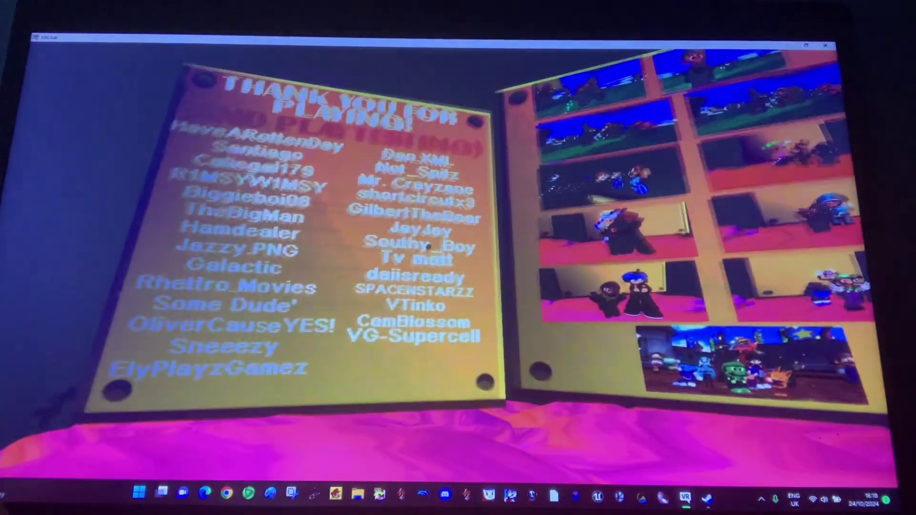
pyautogui.press('d')
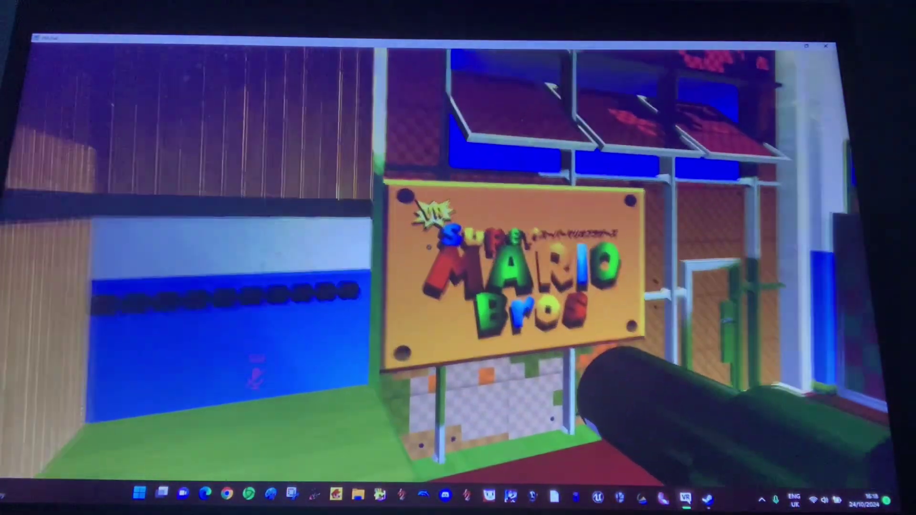
# - Cross the blue courtyard and checkered room, warp through the green pipe, and face the brick structure
pyautogui.press('d')
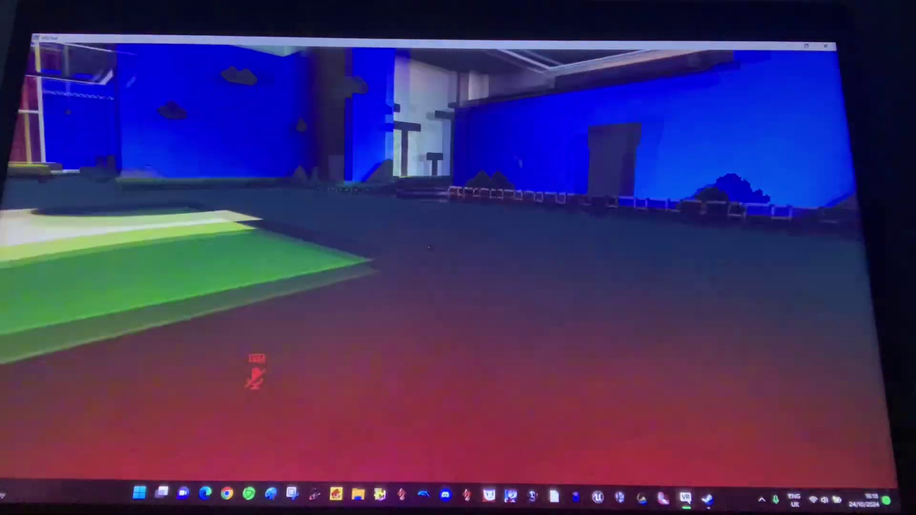
pyautogui.press('w')
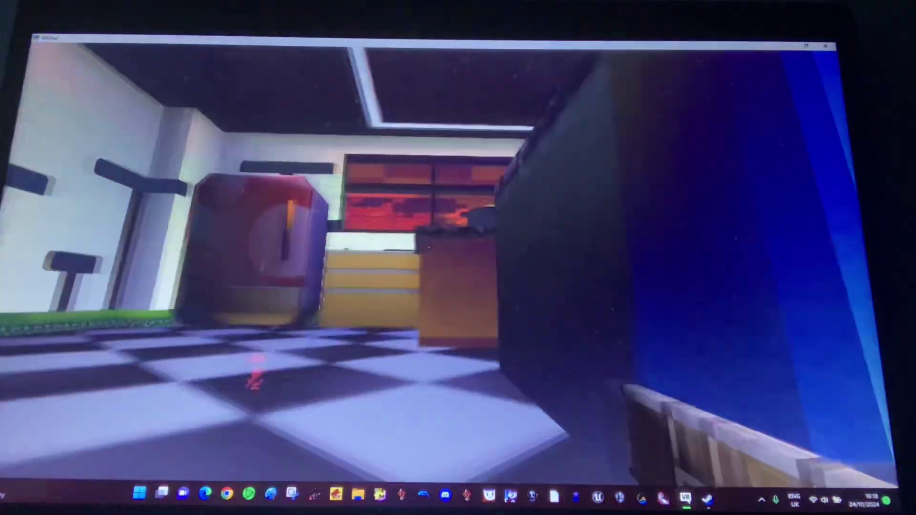
pyautogui.press('w')
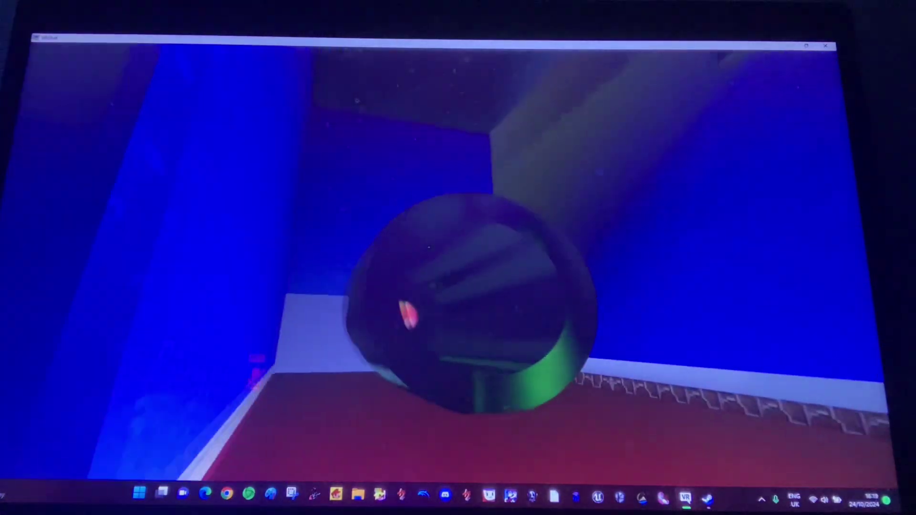
pyautogui.press('w')
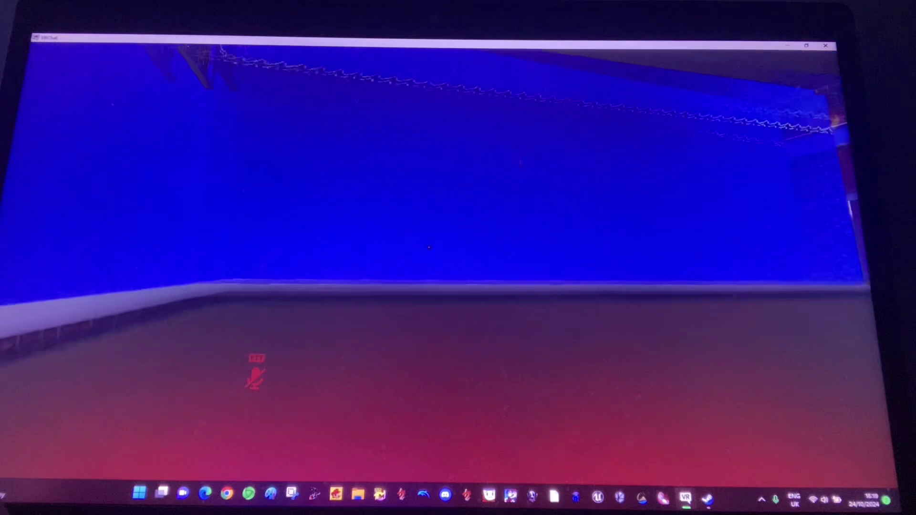
pyautogui.moveTo(458, 258); pyautogui.dragTo(644, 257)
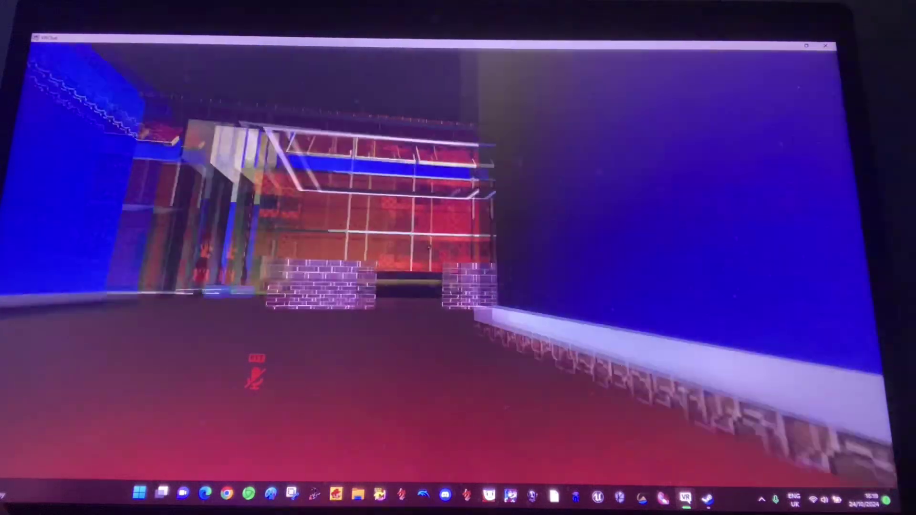